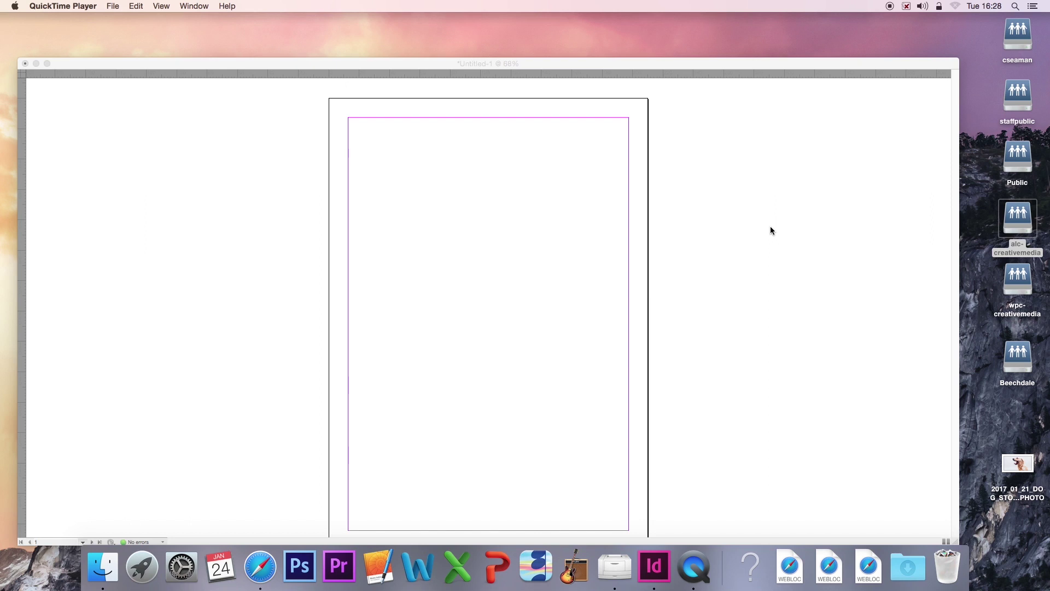
Step: Activate the blank InDesign page, then bring Safari forward showing the Guardian front page
click(734, 215)
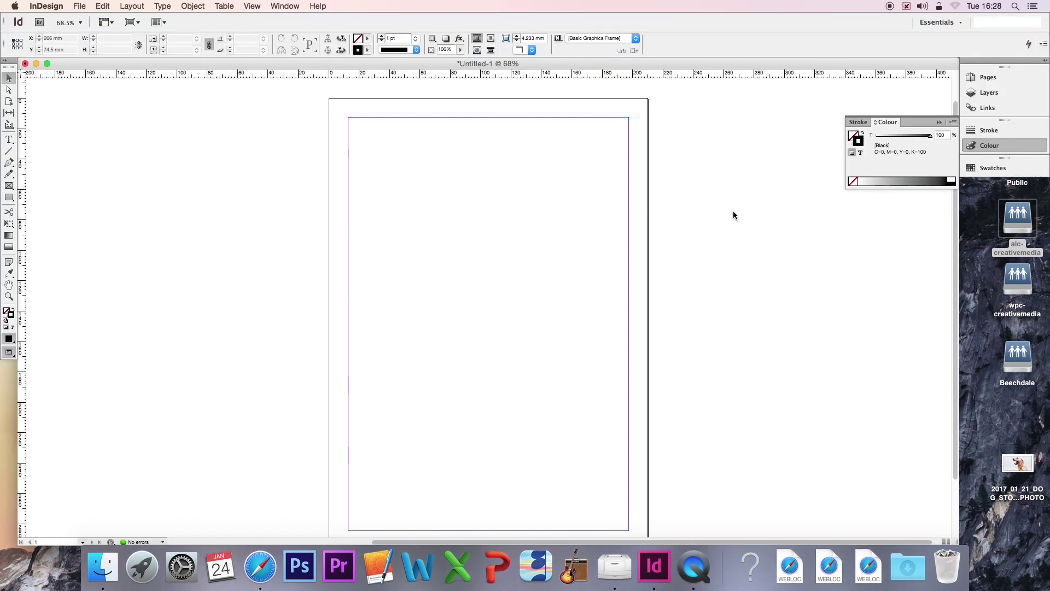
drag(956, 237, 955, 250)
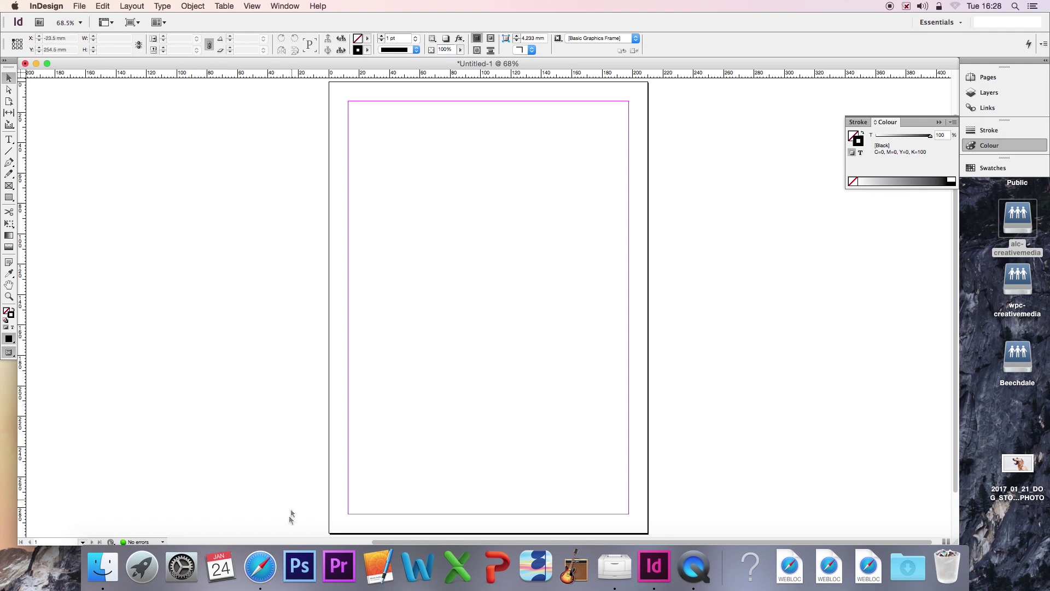
click(275, 563)
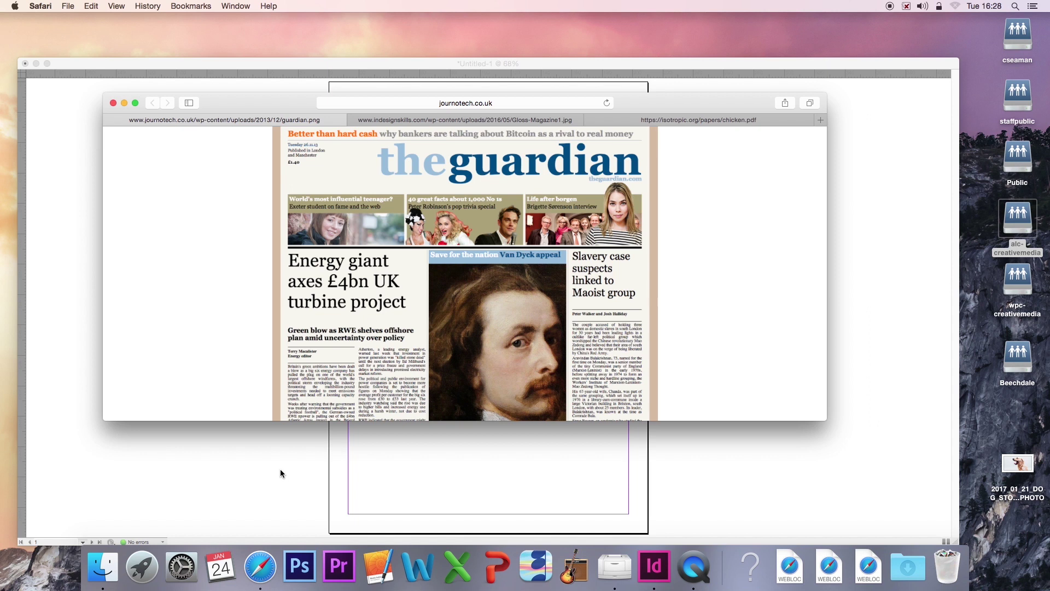
Step: Compare the Gloss magazine spread and Guardian front page in Safari, then return to InDesign
click(369, 125)
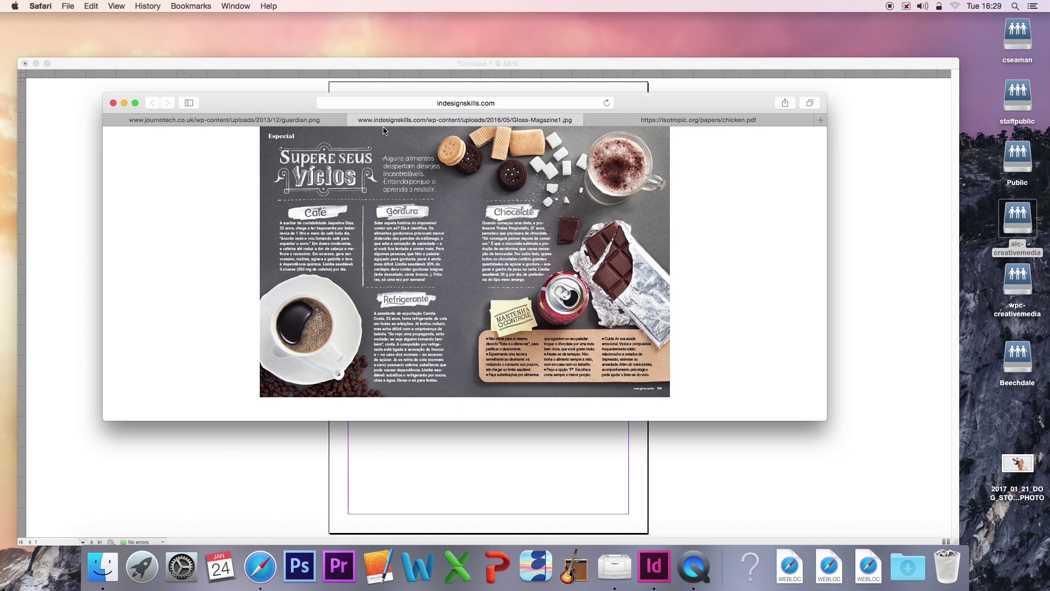
click(322, 126)
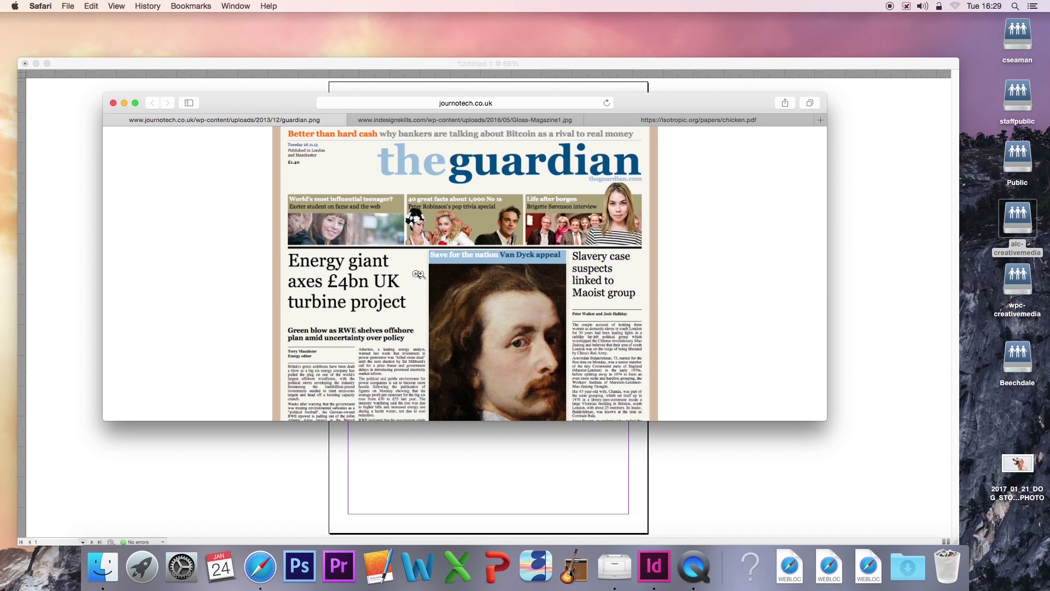
click(376, 119)
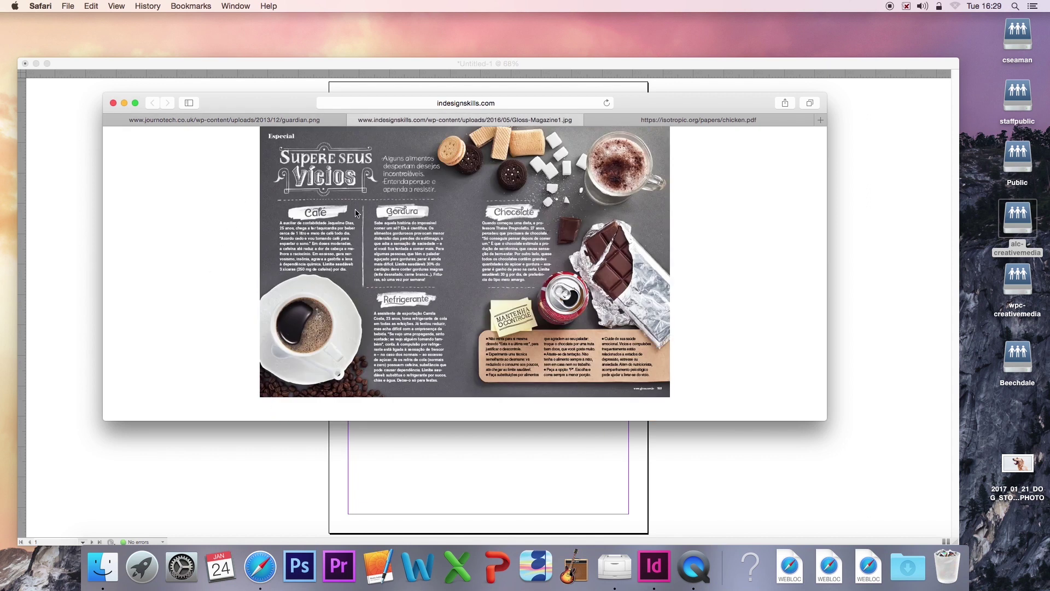
click(90, 153)
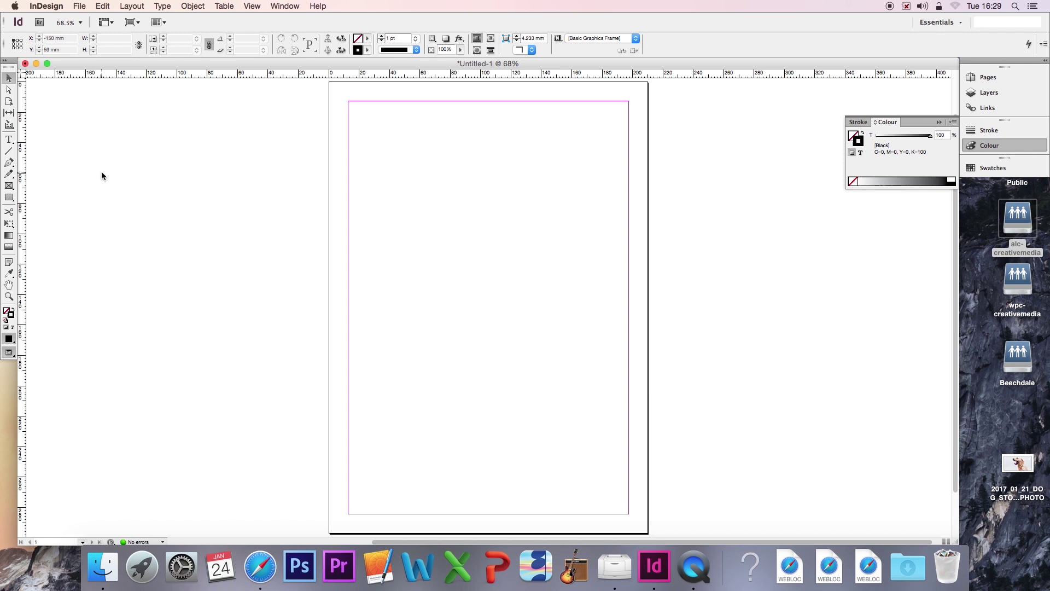
Step: Draw a tall narrow text frame, about 70.5 by 244 mm, from the top-left margin
click(9, 141)
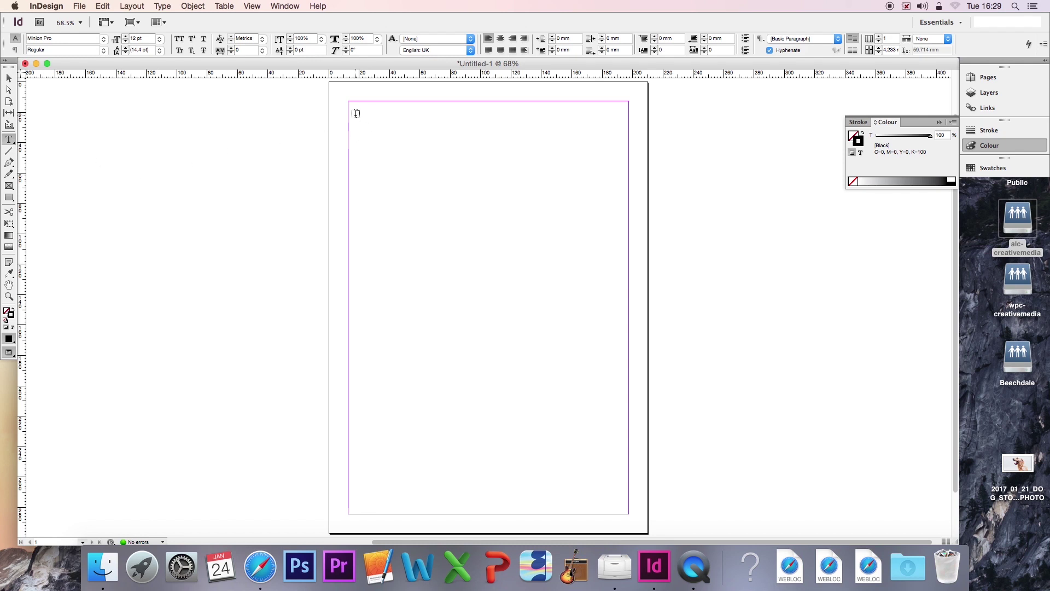
drag(355, 113, 426, 204)
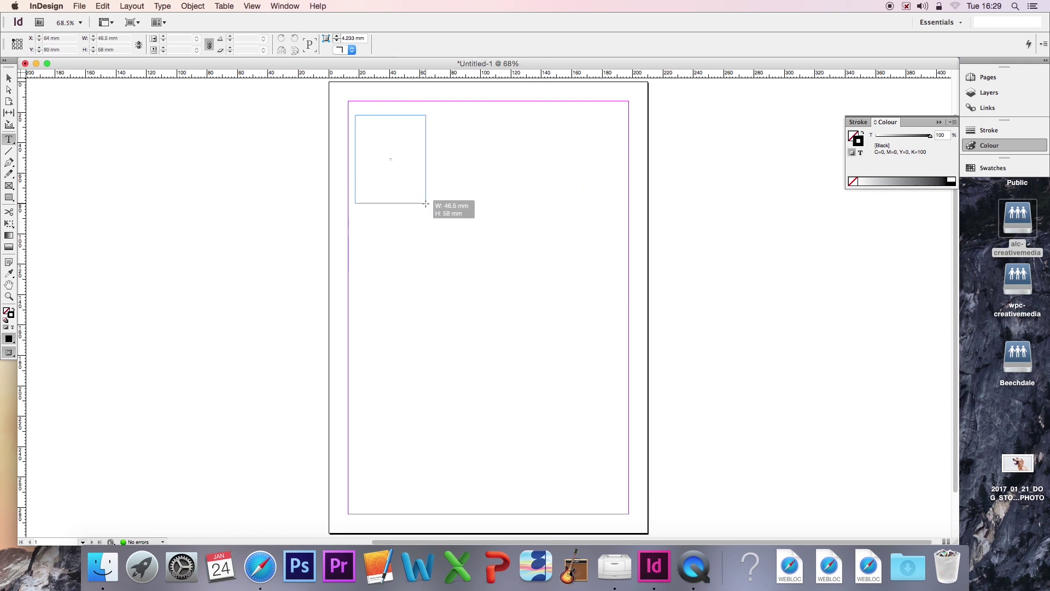
drag(425, 204, 570, 301)
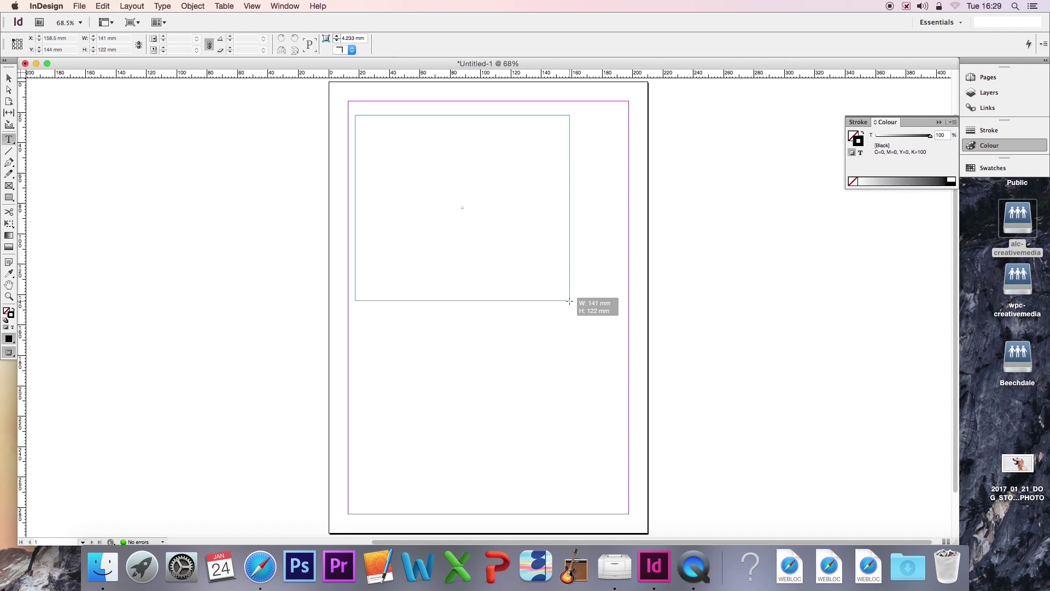
drag(569, 301, 463, 485)
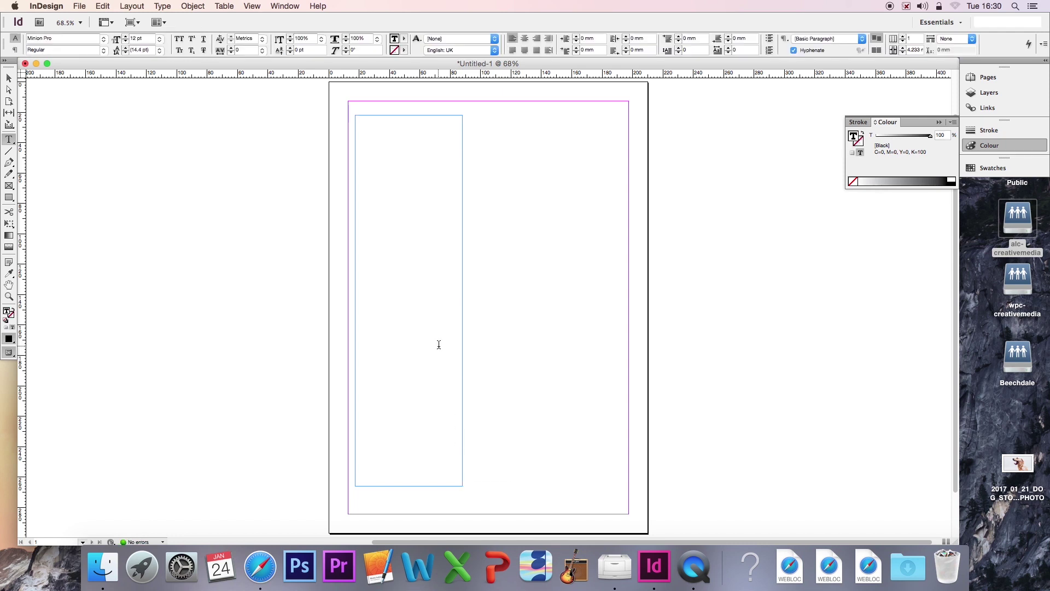
Step: Clear the test letters, fill the frame with Lorem ipsum placeholder text, and select the frame
text(NFJNFLNFJLBDLDBLDBLDNLDND)
key(BackSpace)
key(BackSpace)
key(BackSpace)
key(BackSpace)
key(BackSpace)
key(BackSpace)
key(BackSpace)
key(BackSpace)
key(BackSpace)
key(BackSpace)
key(BackSpace)
key(BackSpace)
key(BackSpace)
key(BackSpace)
key(BackSpace)
key(BackSpace)
key(BackSpace)
key(BackSpace)
key(BackSpace)
key(BackSpace)
key(BackSpace)
key(BackSpace)
key(BackSpace)
key(BackSpace)
key(BackSpace)
key(super+alt+shift+p)
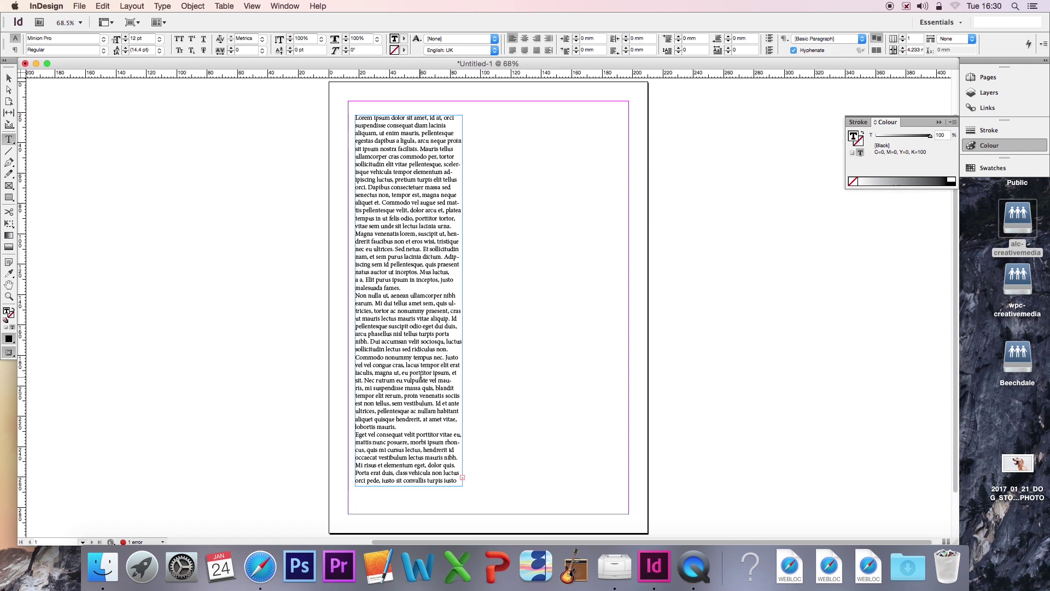
key(Escape)
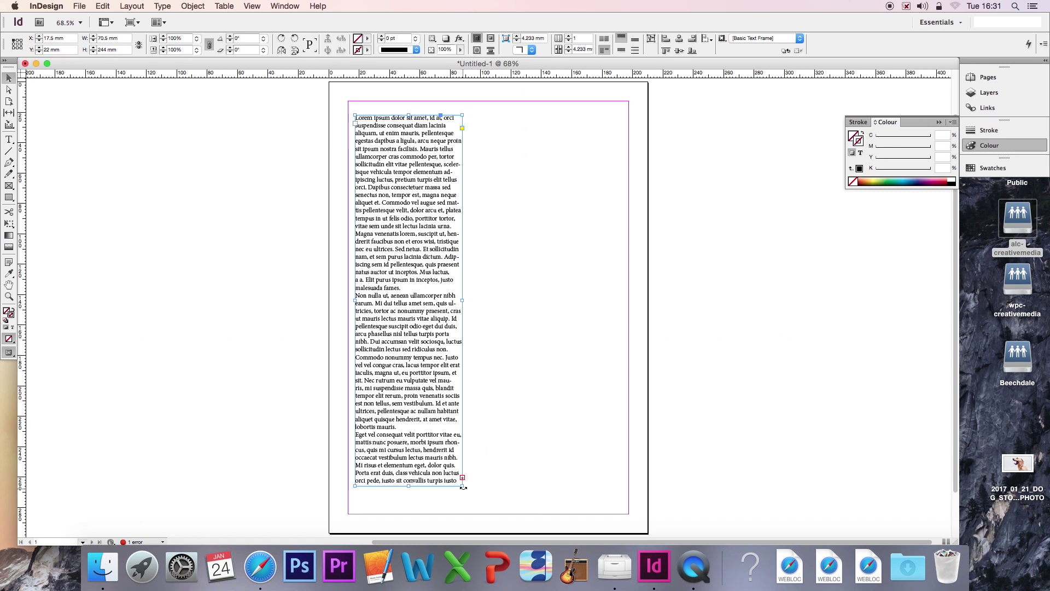
drag(463, 486, 854, 396)
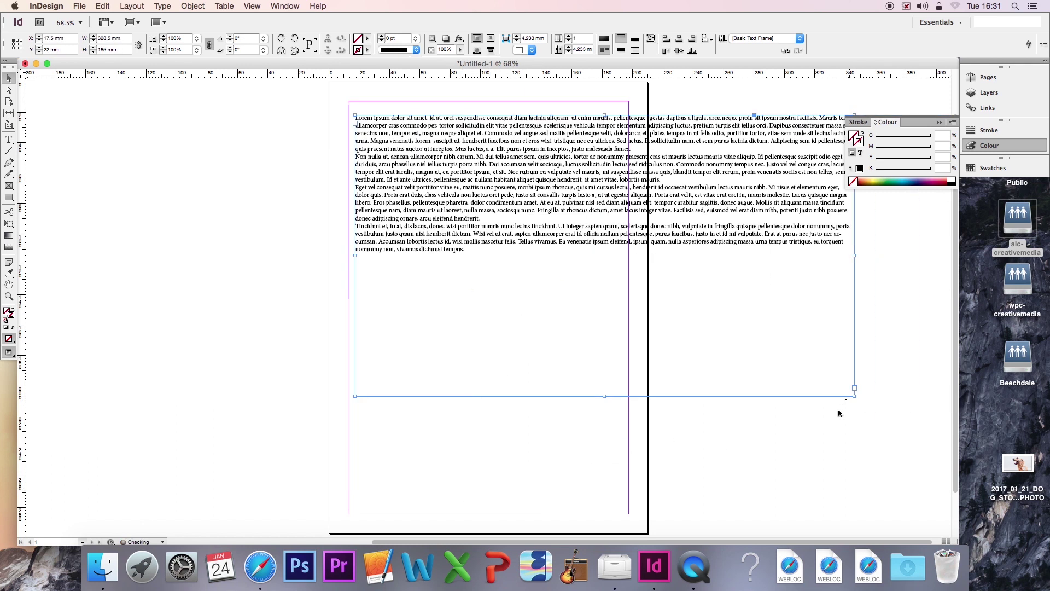
click(815, 434)
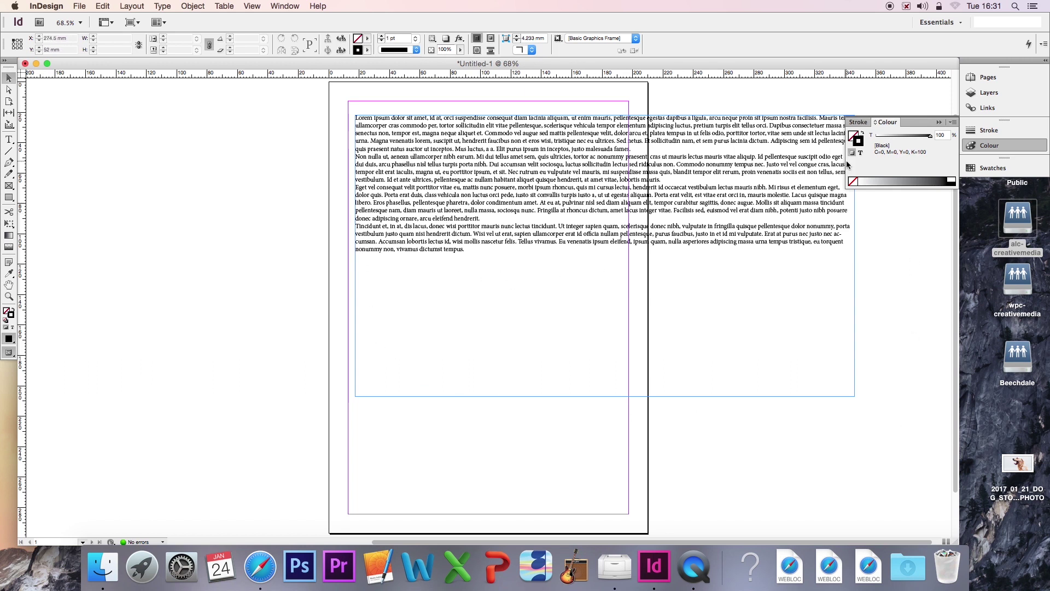
click(758, 241)
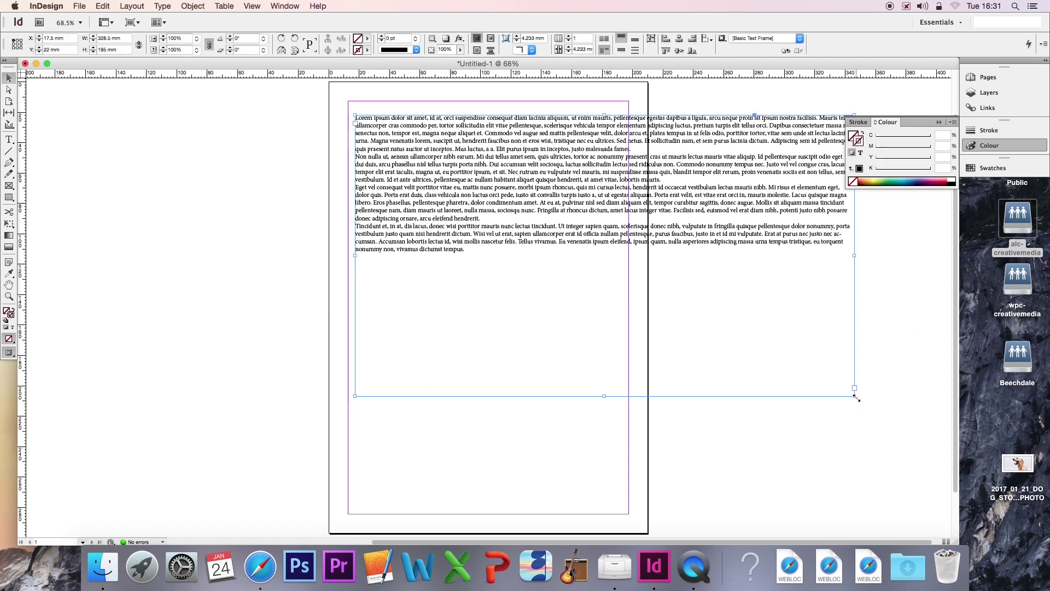
key(super+z)
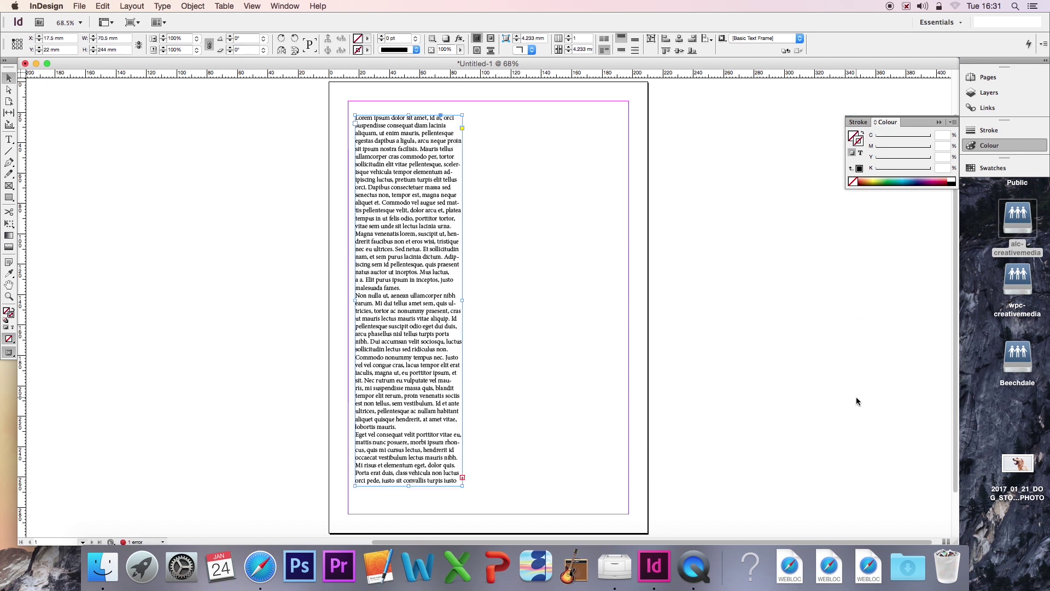
click(629, 281)
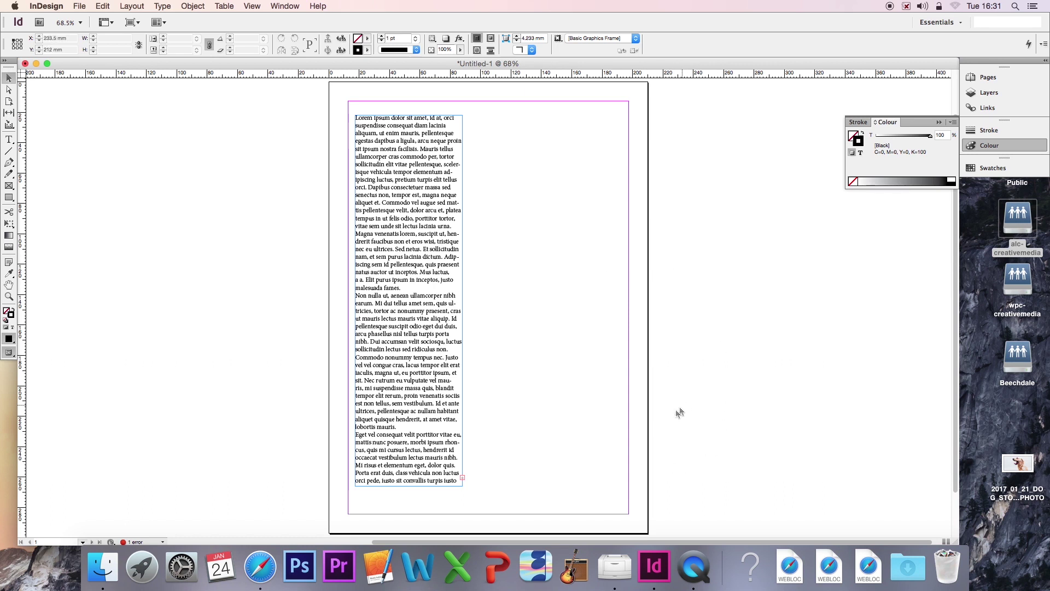
Step: Try flowing the overflow text into a second column, then undo both placements
click(463, 478)
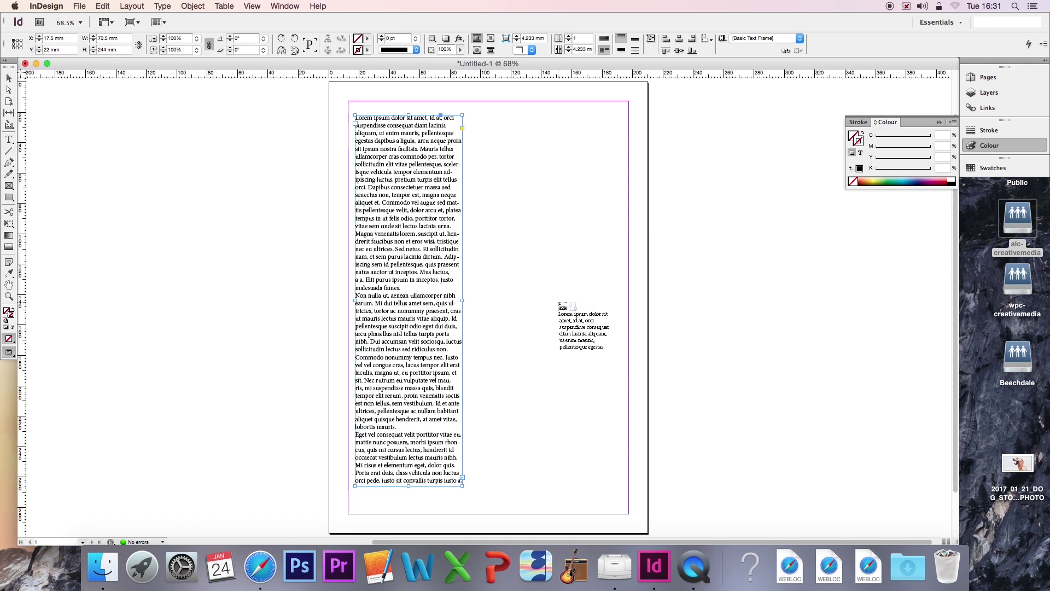
click(695, 166)
click(697, 174)
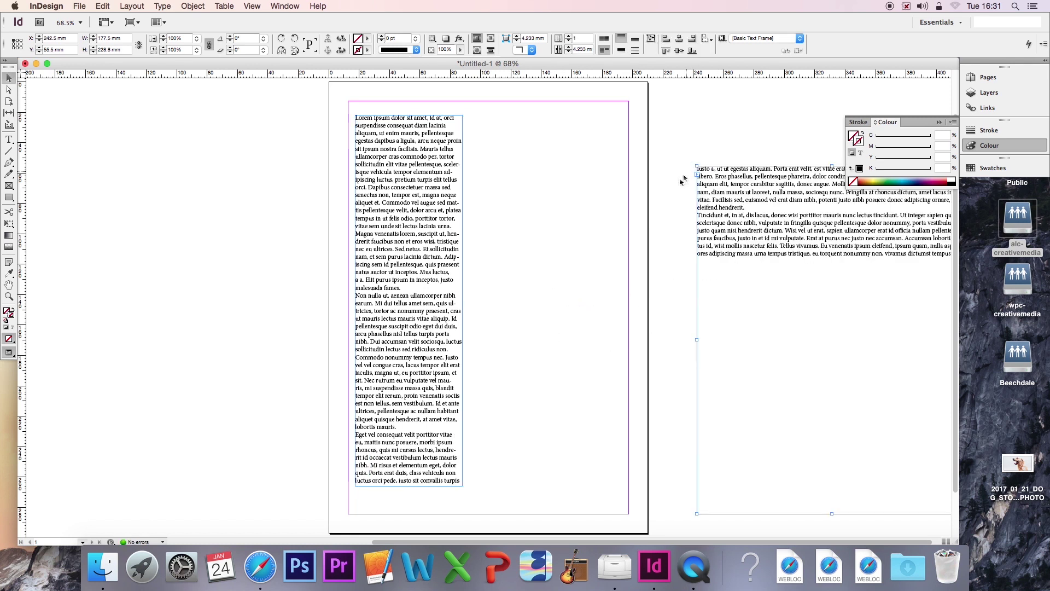
click(595, 201)
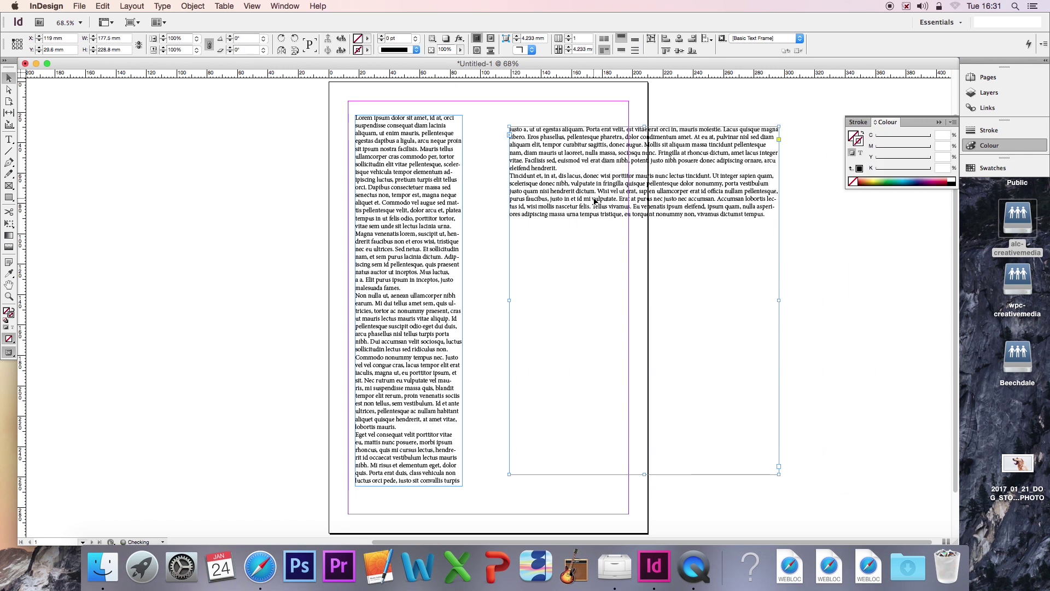
click(857, 285)
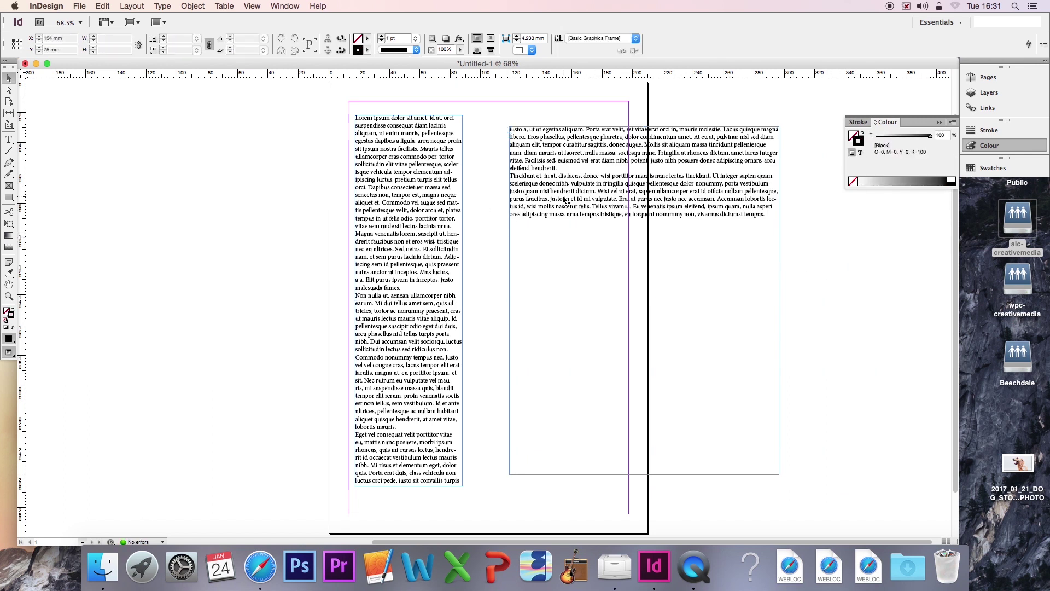
key(super+z)
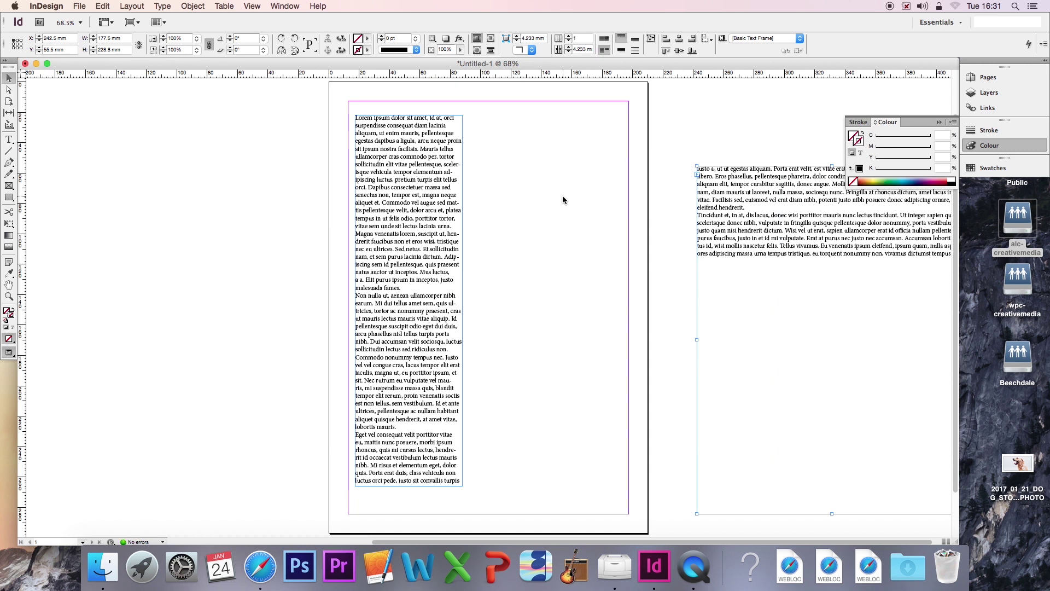
key(super+z)
key(super+z)
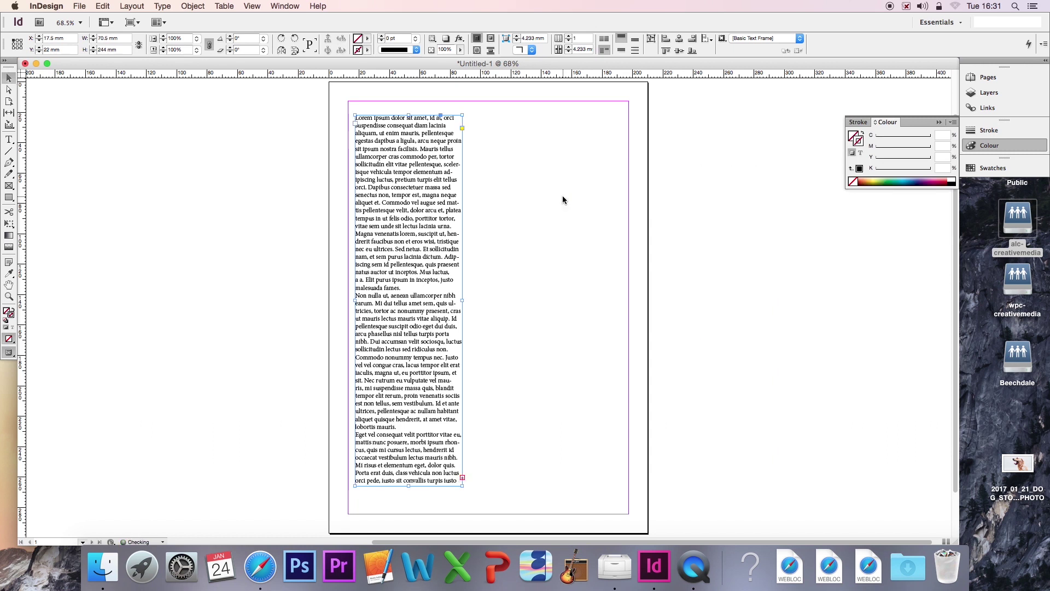
Step: Thread the overflow text into a new 70.5 by 16.3 mm frame below the first column
click(462, 478)
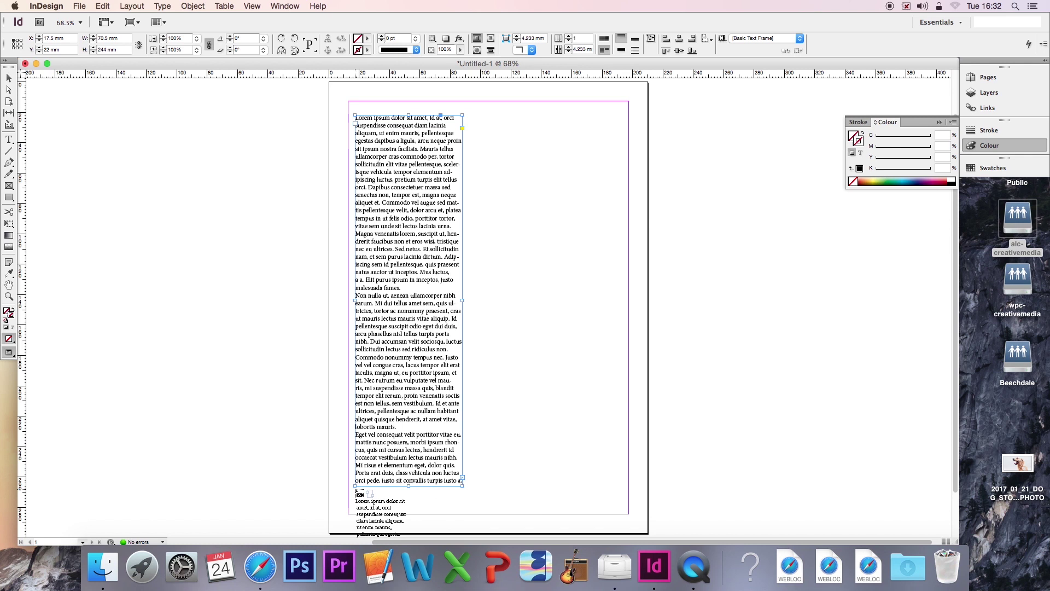
drag(355, 491, 464, 515)
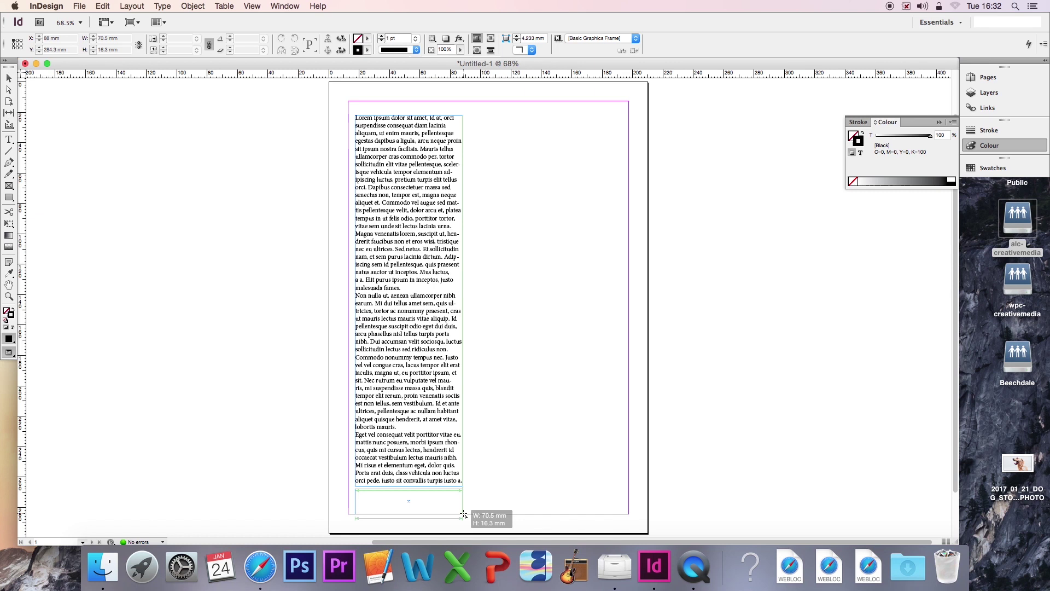
drag(464, 515, 463, 515)
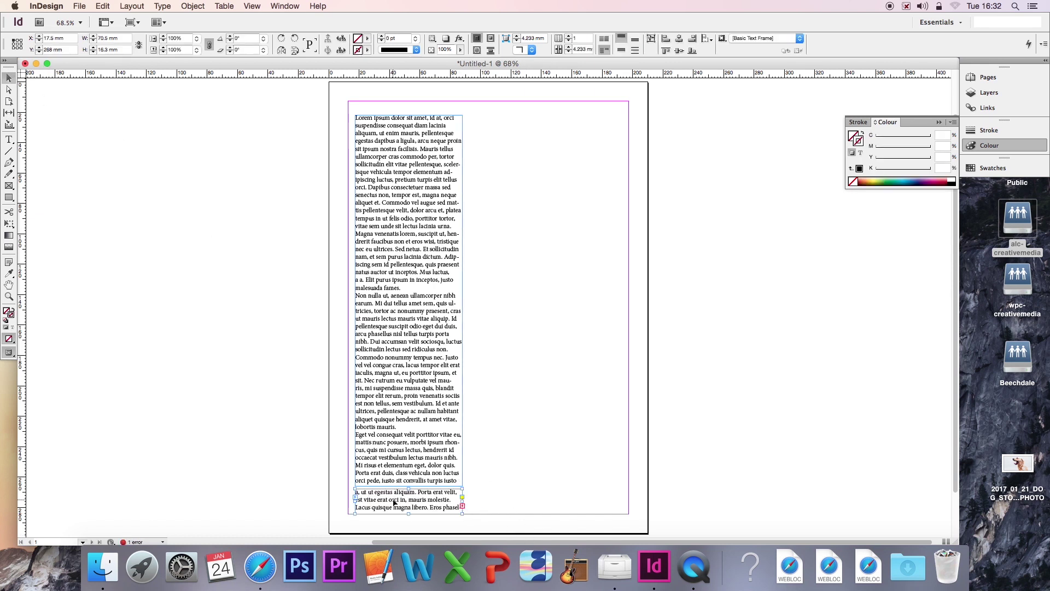
Step: Move the threaded frame beside the first column and stretch it to about 241 mm tall
drag(394, 502, 506, 130)
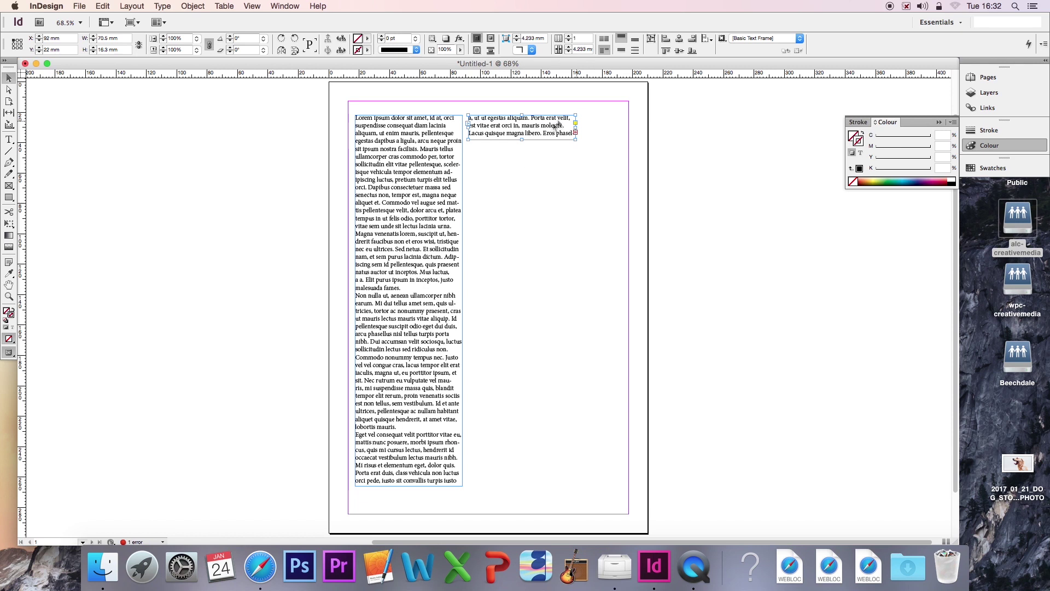
drag(523, 140, 571, 485)
click(595, 459)
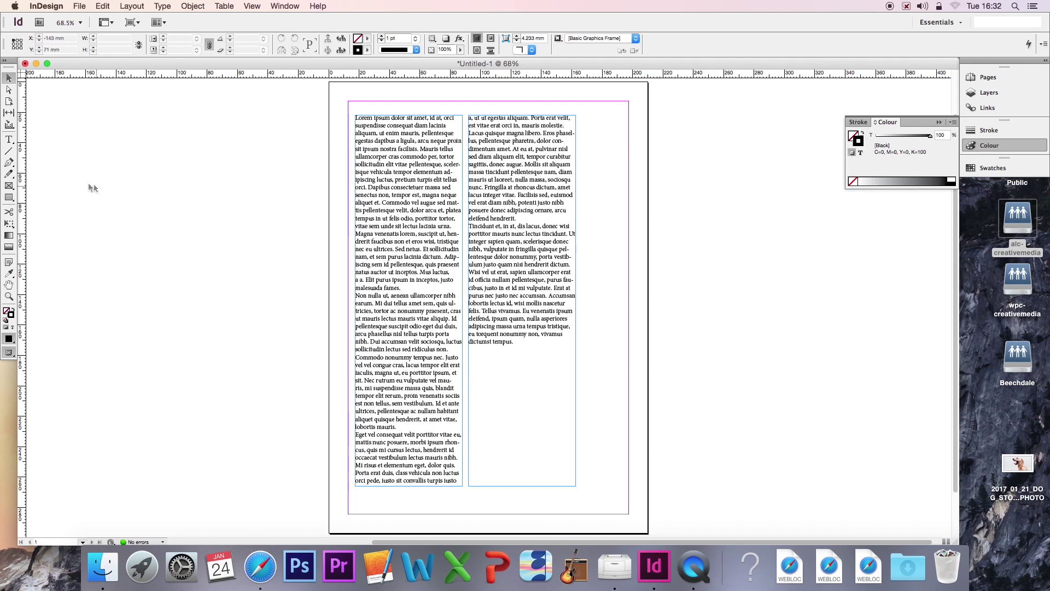
click(9, 140)
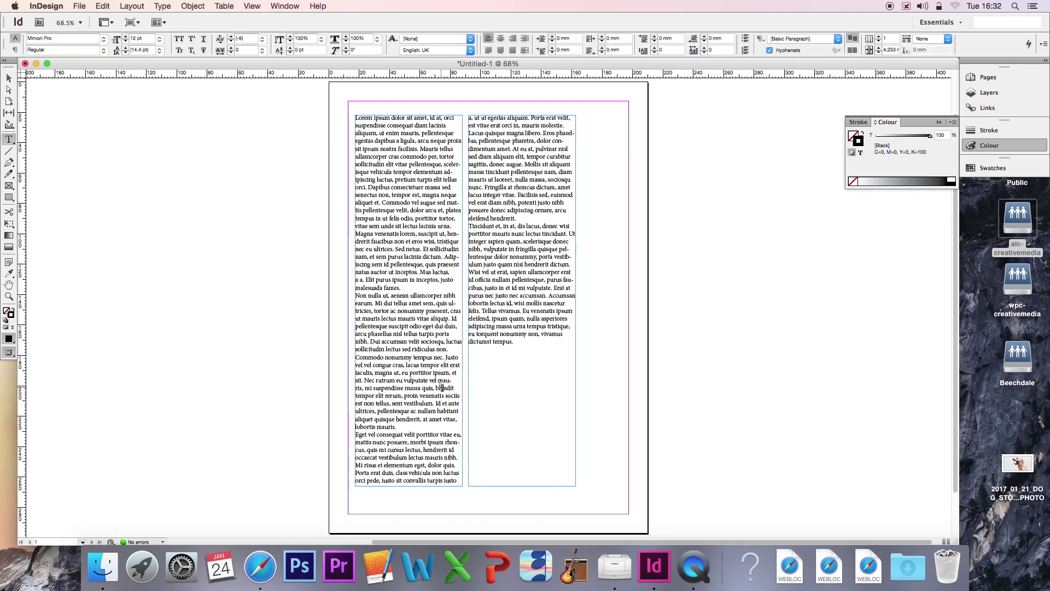
drag(443, 388, 372, 156)
key(BackSpace)
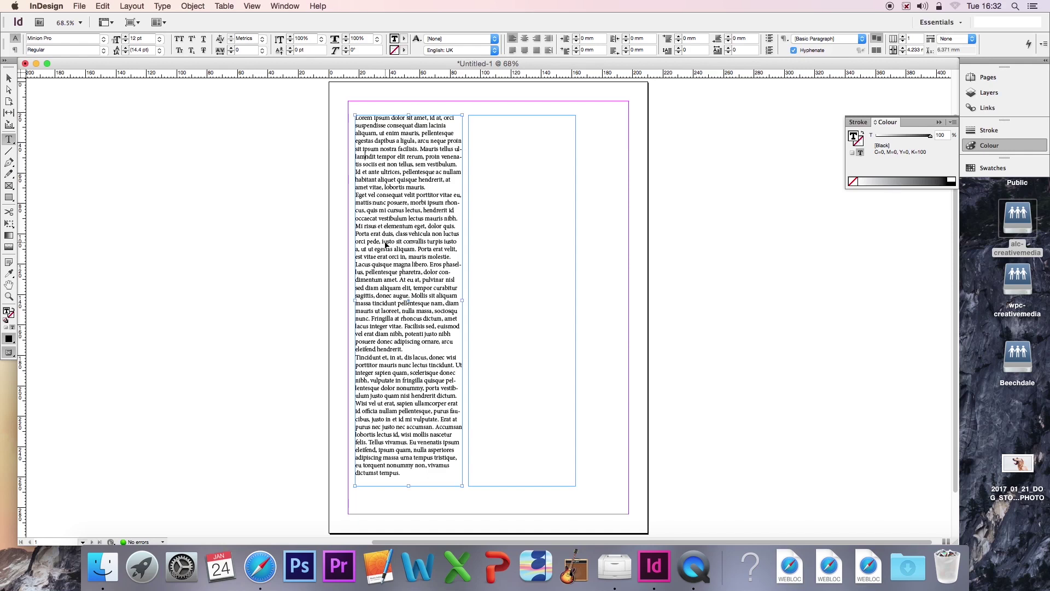
key(super+z)
click(426, 399)
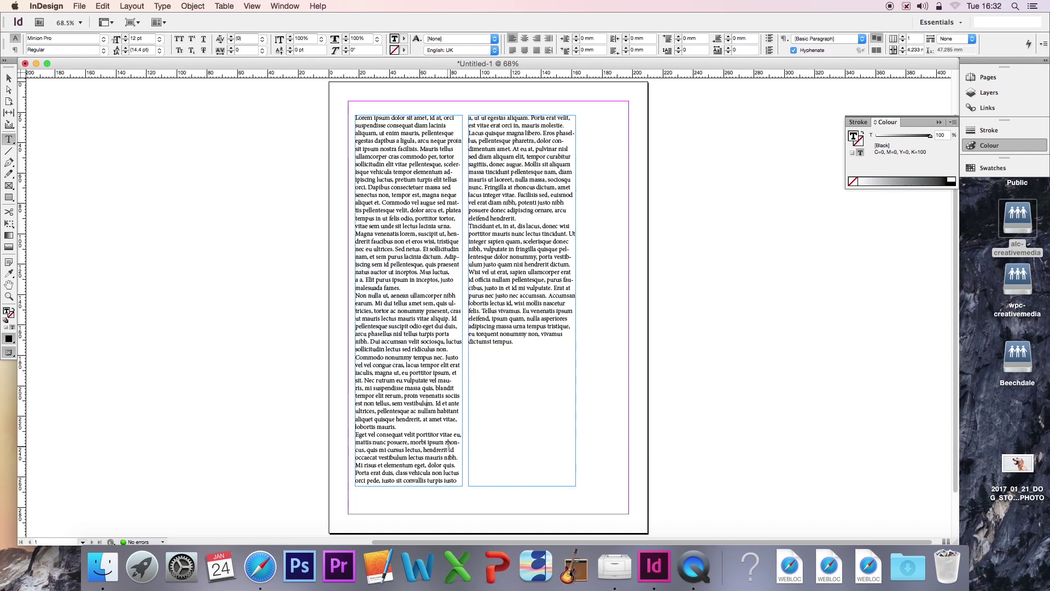
drag(452, 473, 380, 396)
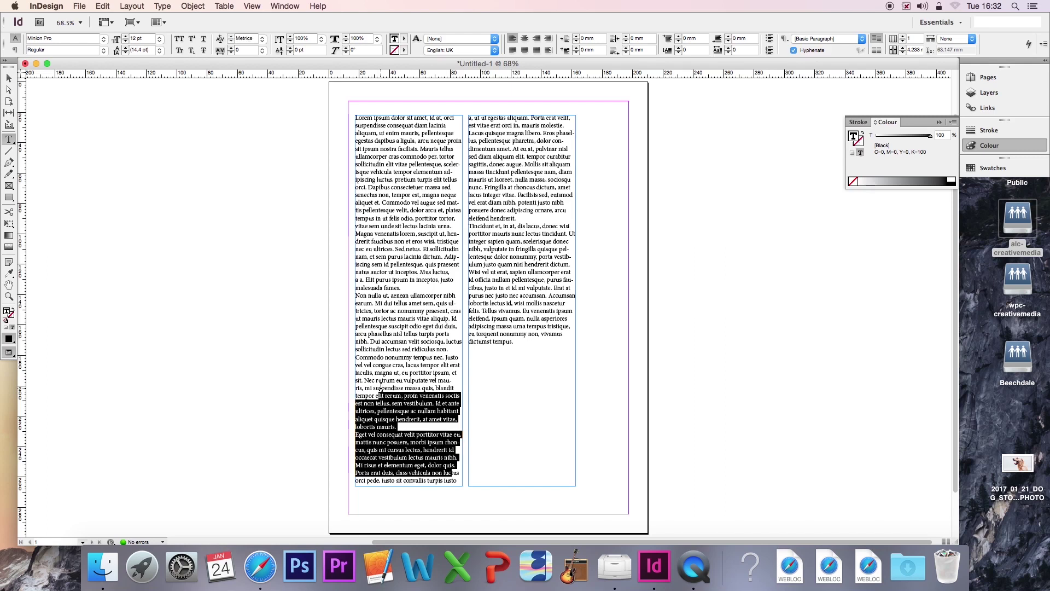
key(BackSpace)
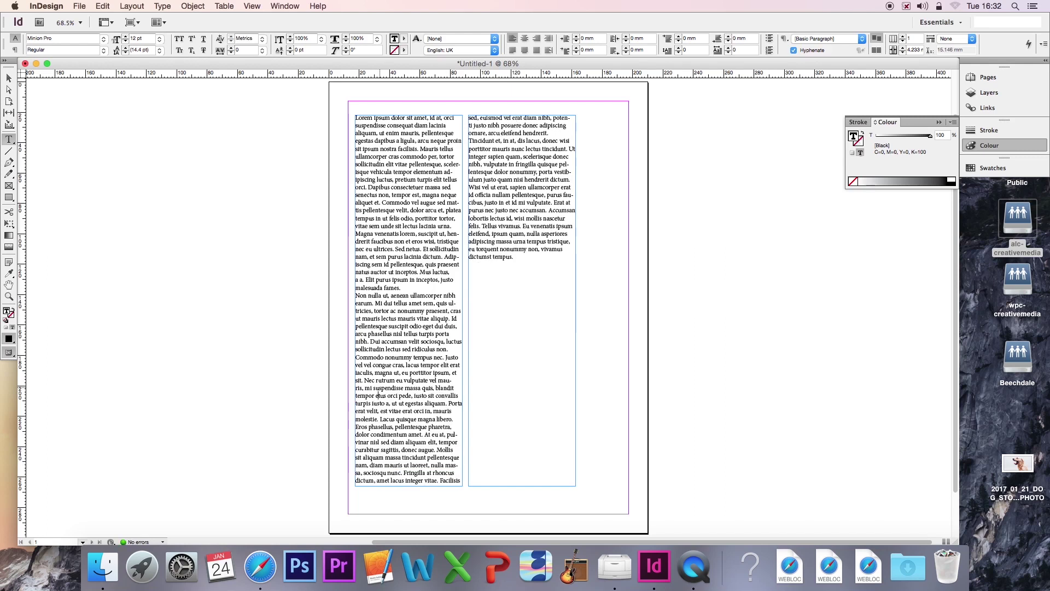
key(super+z)
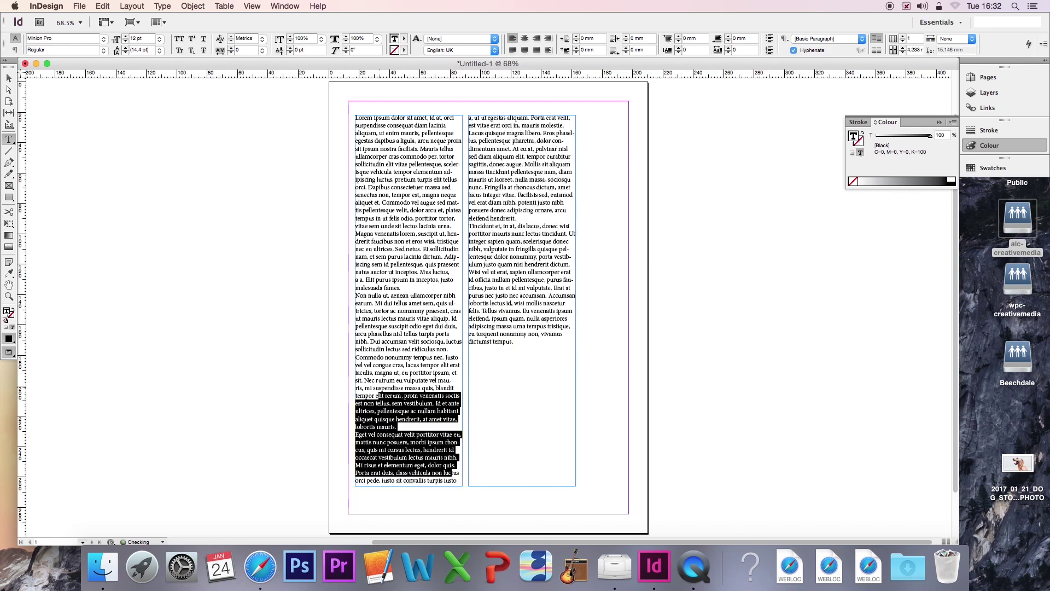
click(417, 233)
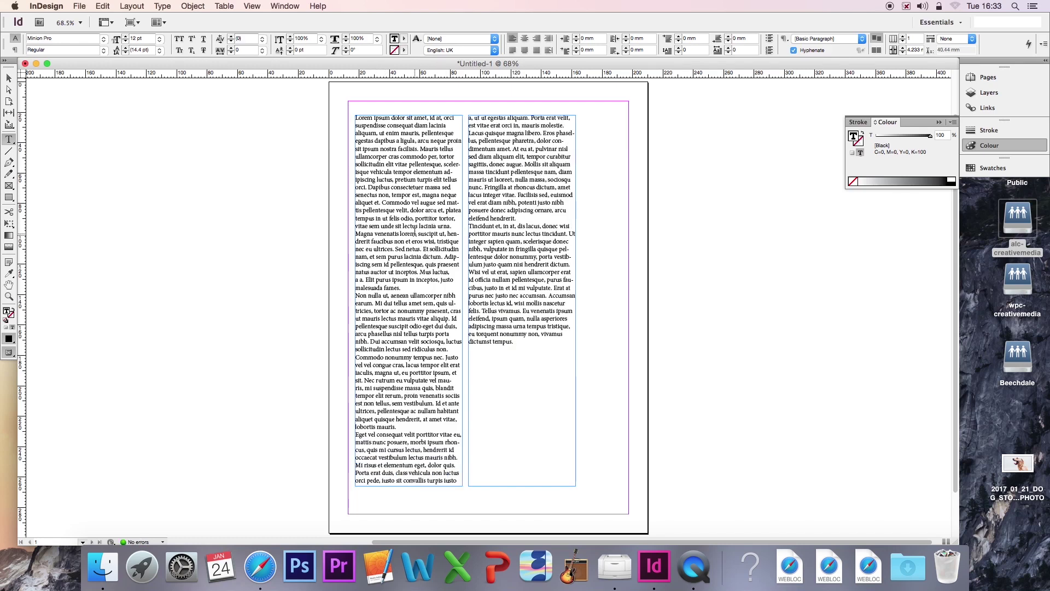
drag(420, 233, 443, 295)
key(BackSpace)
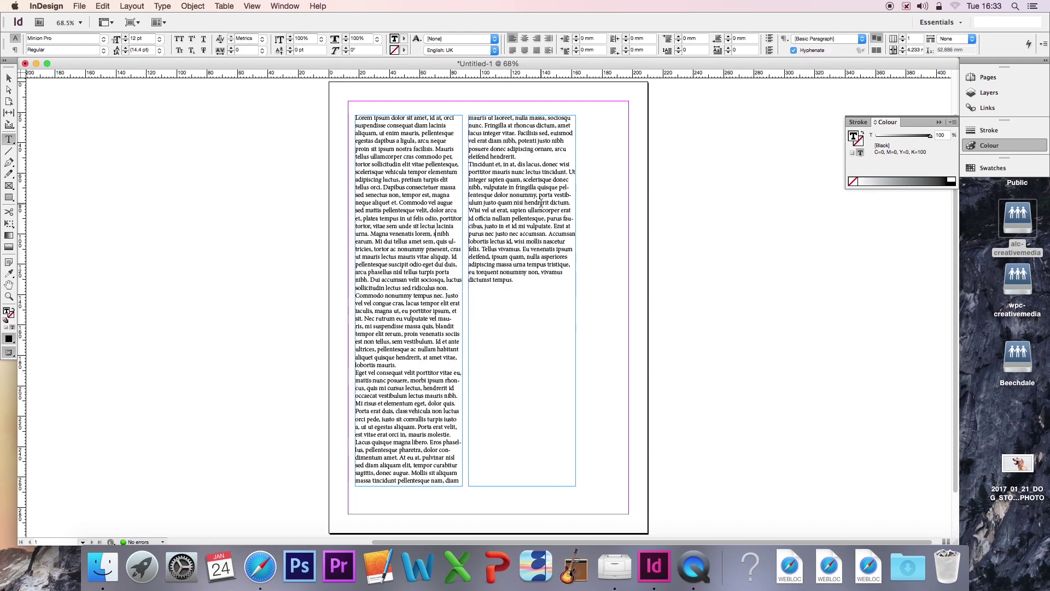
key(super+z)
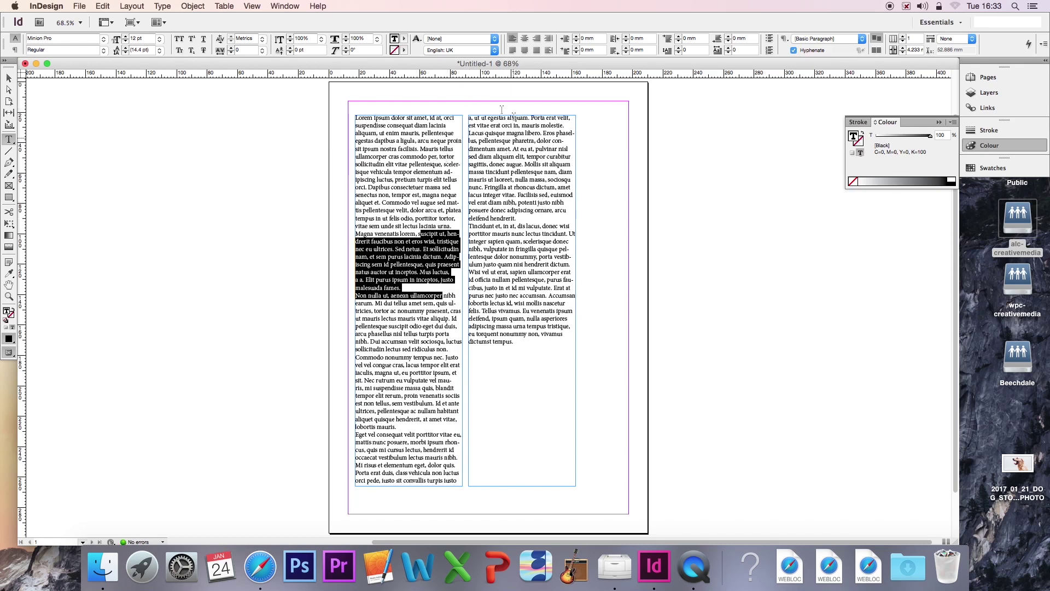
click(8, 78)
Step: Shorten the second column's frame to 62 mm and thread its overflow into a third frame
click(511, 477)
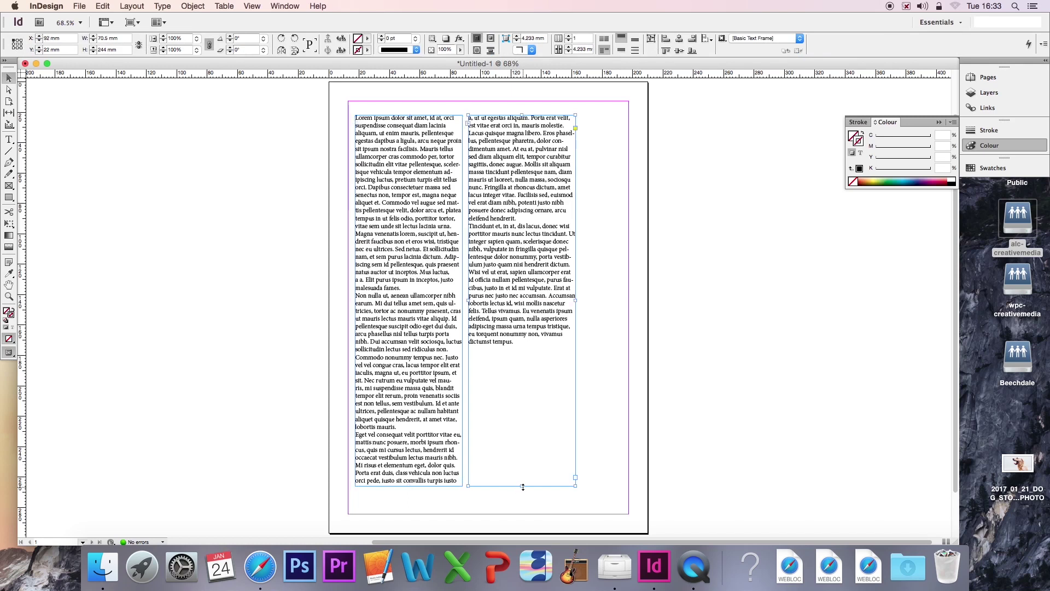
mouse_move(522, 486)
mouse_down()
mouse_move(522, 208)
mouse_move(575, 220)
mouse_up()
key(super+z)
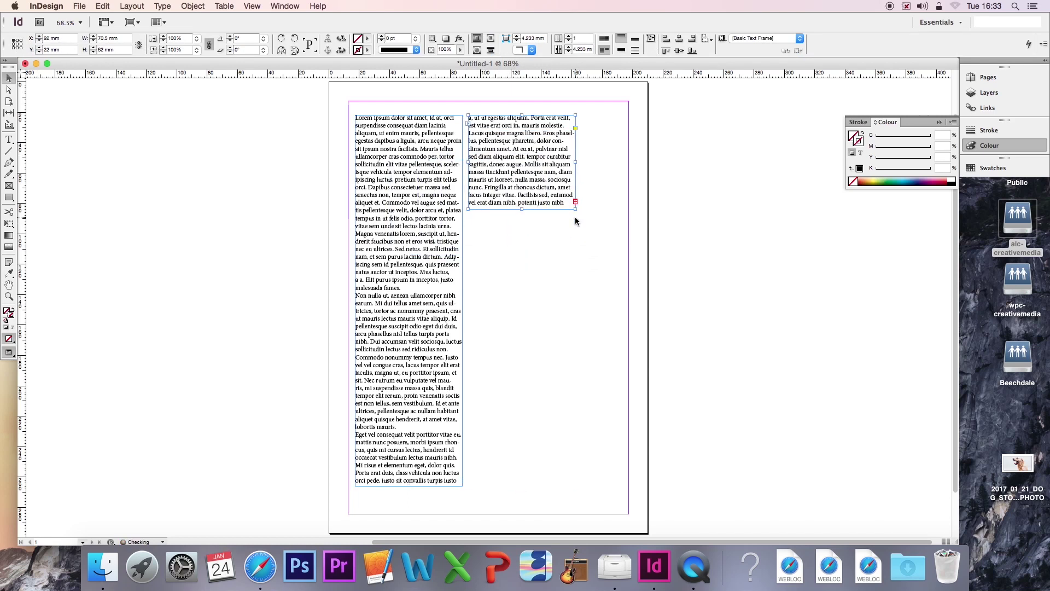
click(576, 202)
drag(506, 218, 655, 325)
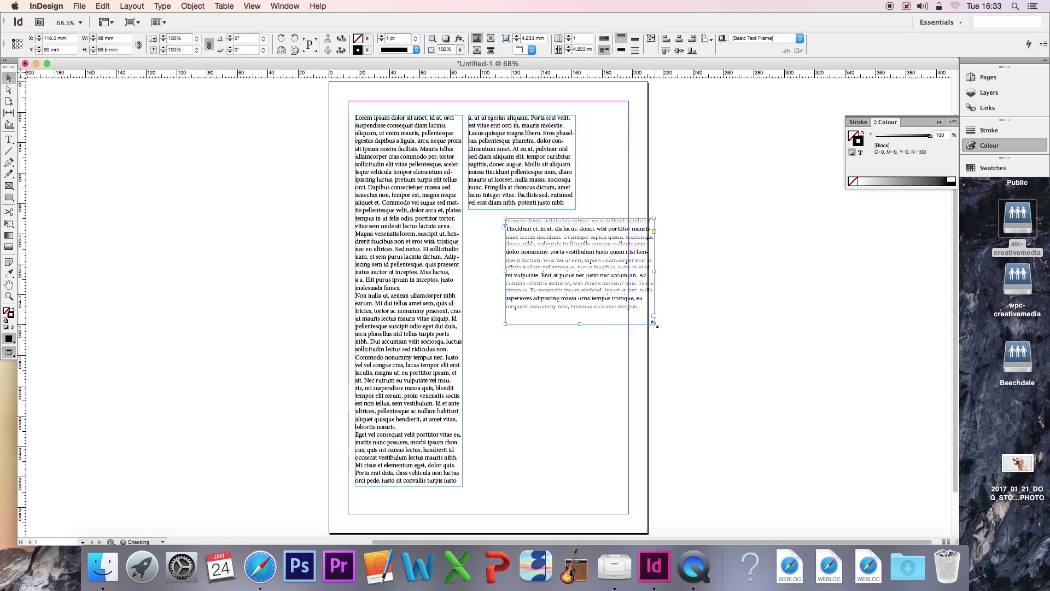
click(624, 354)
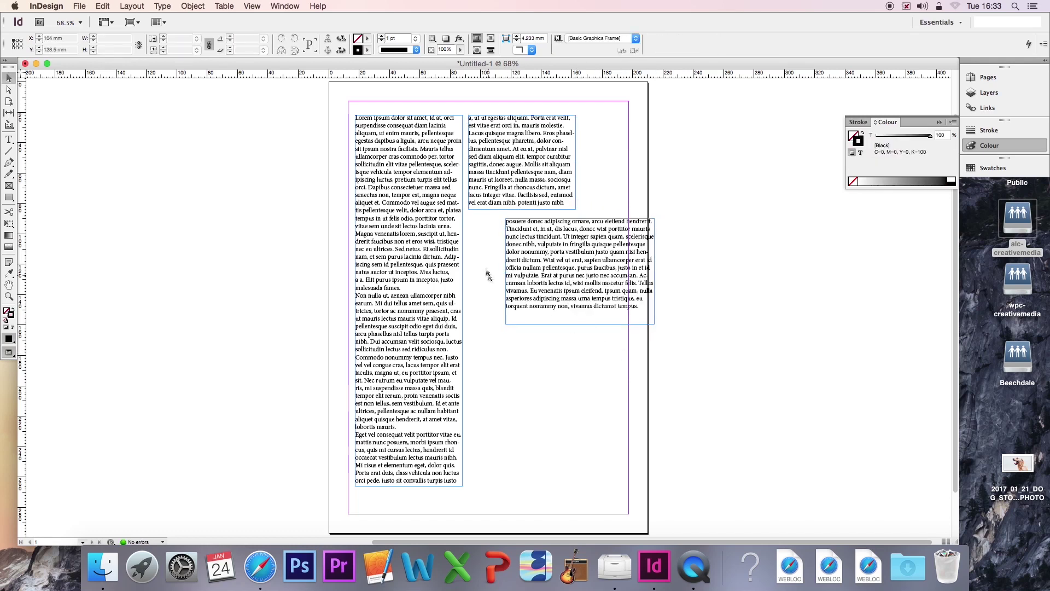
Step: Delete passages in both columns to watch the text reflow, then undo the deletions
click(427, 246)
click(8, 139)
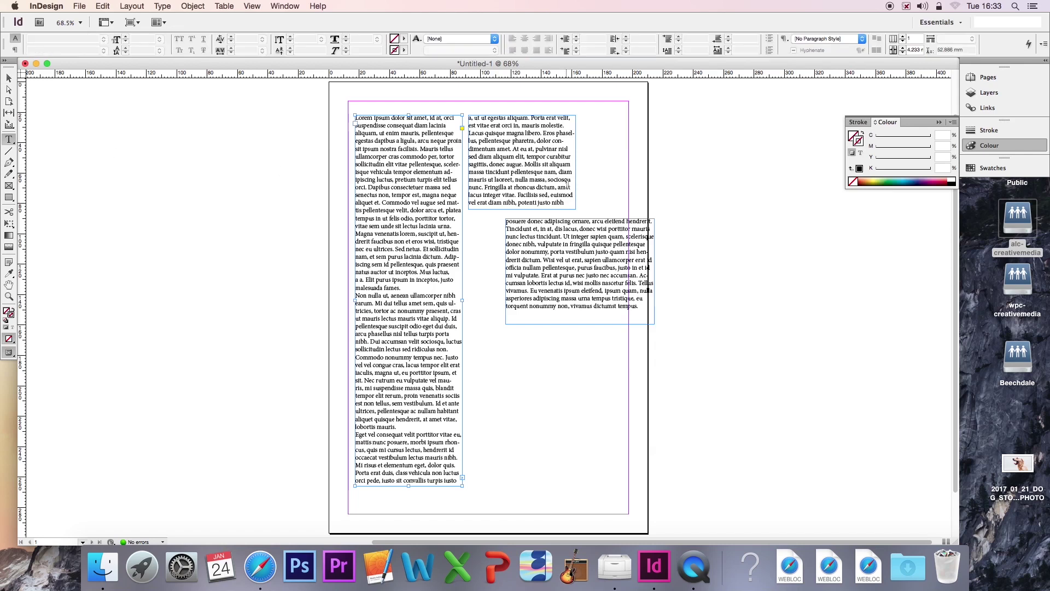
drag(561, 187, 474, 131)
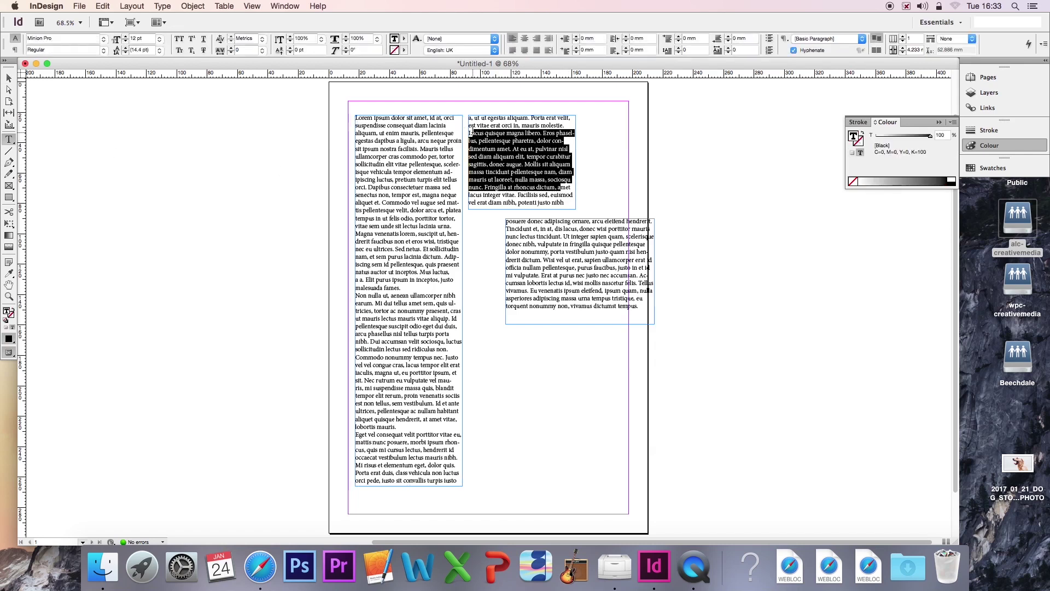
key(BackSpace)
drag(445, 257, 390, 188)
key(BackSpace)
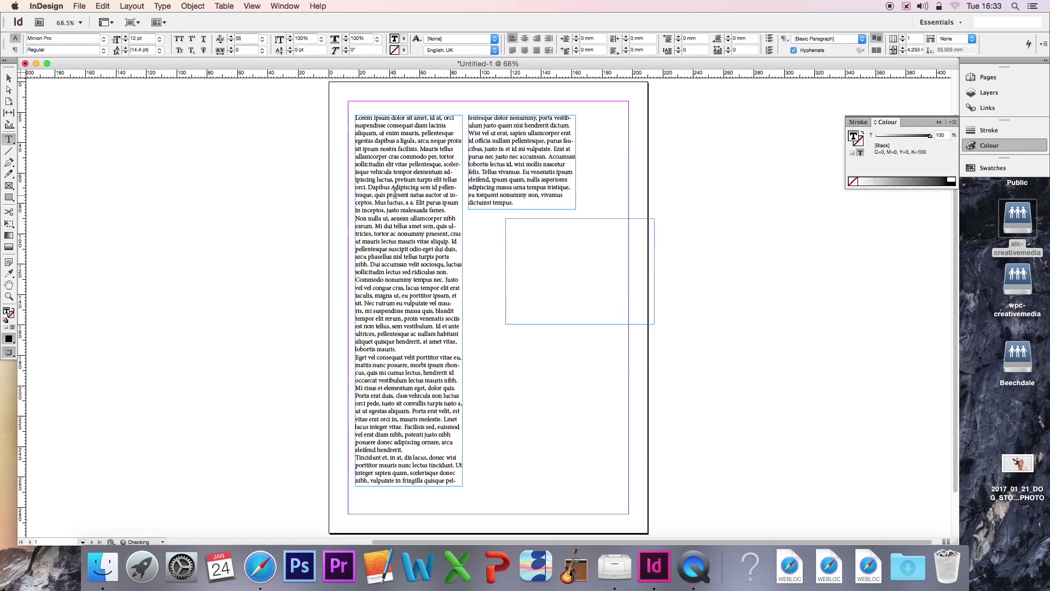
key(super+z)
key(super+z)
key(super+z)
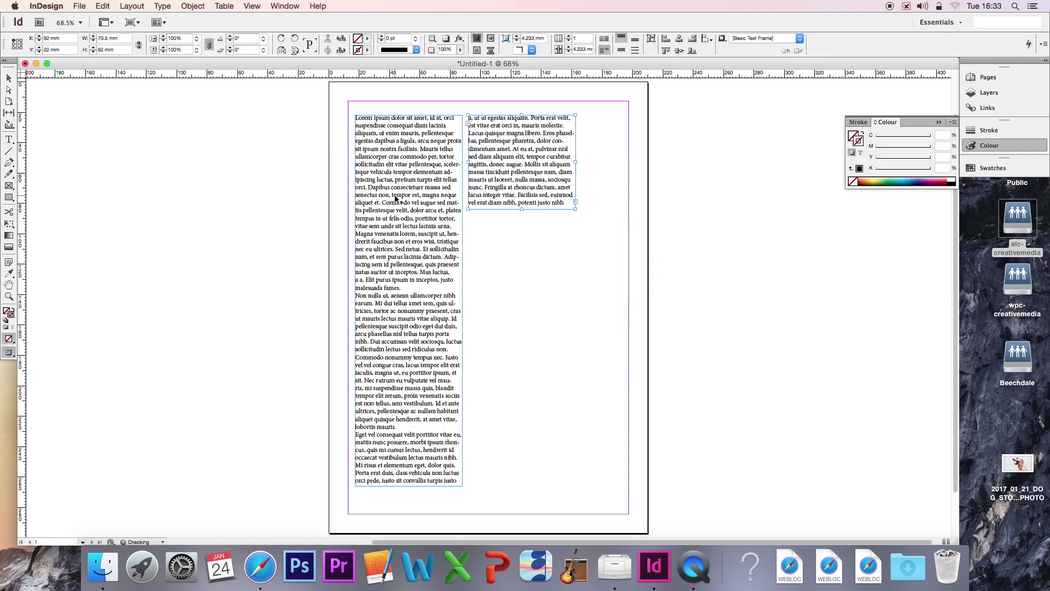
Step: Restore the second column's height, then trim its frame to about 158 mm, just below the text
key(super+z)
key(super+z)
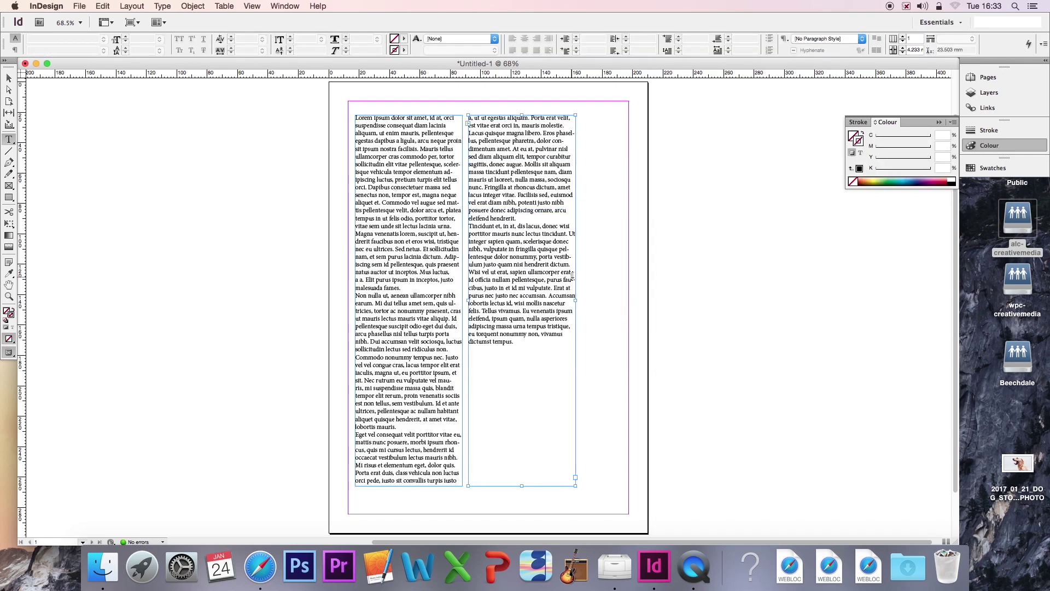
key(Escape)
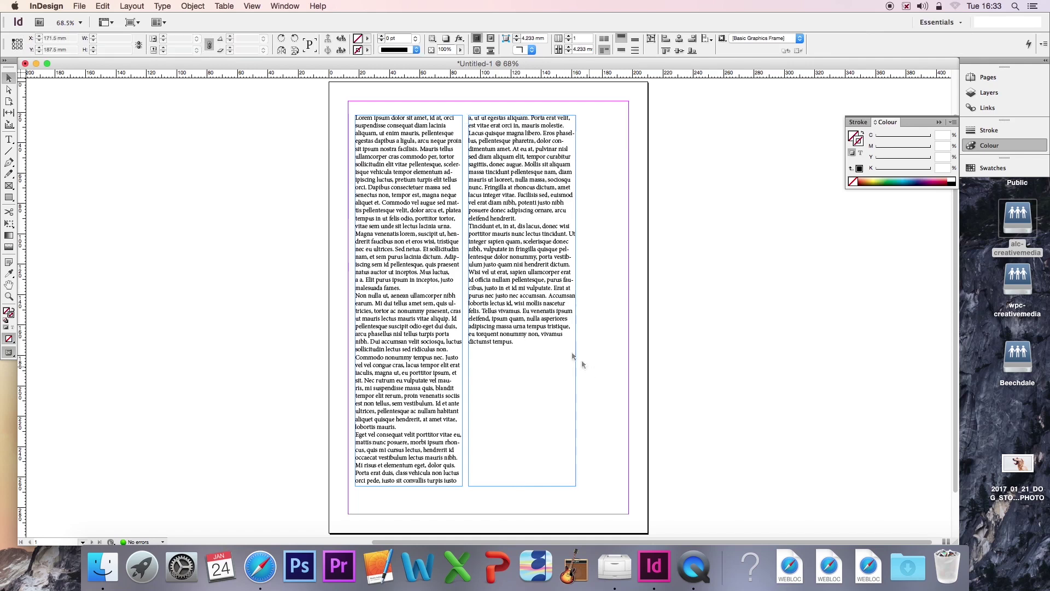
drag(523, 486, 523, 348)
click(584, 350)
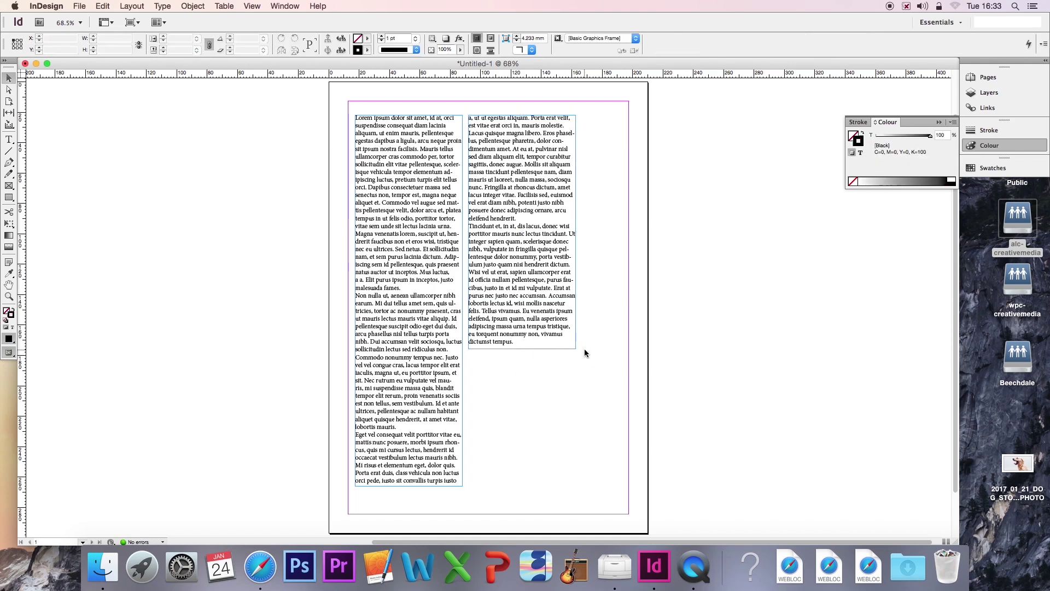